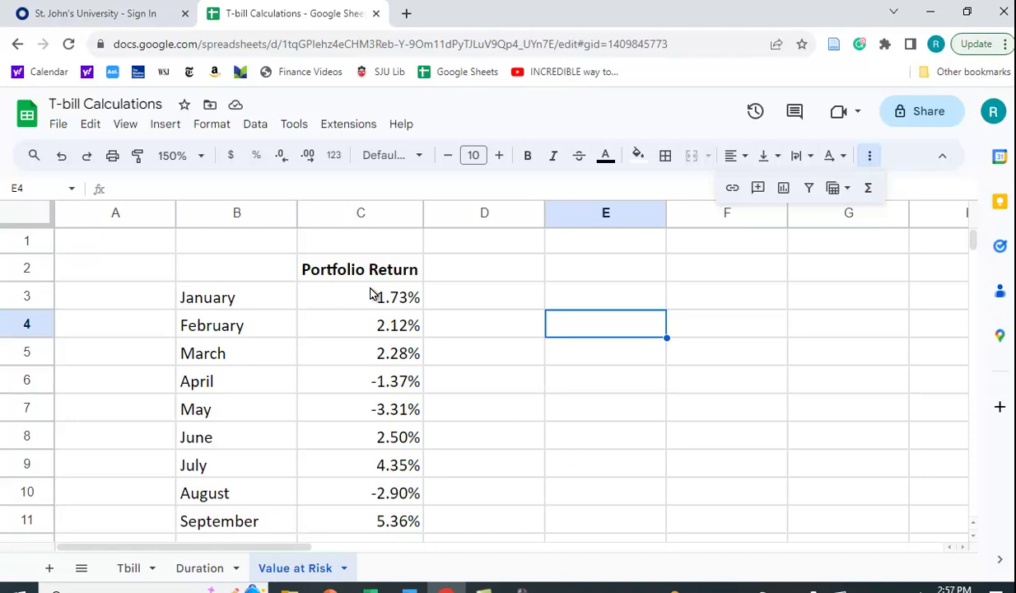
Calculate the expected return in C16 by averaging the monthly portfolio returns with =average(C3:C14).
scroll(405, 318, "down", 1)
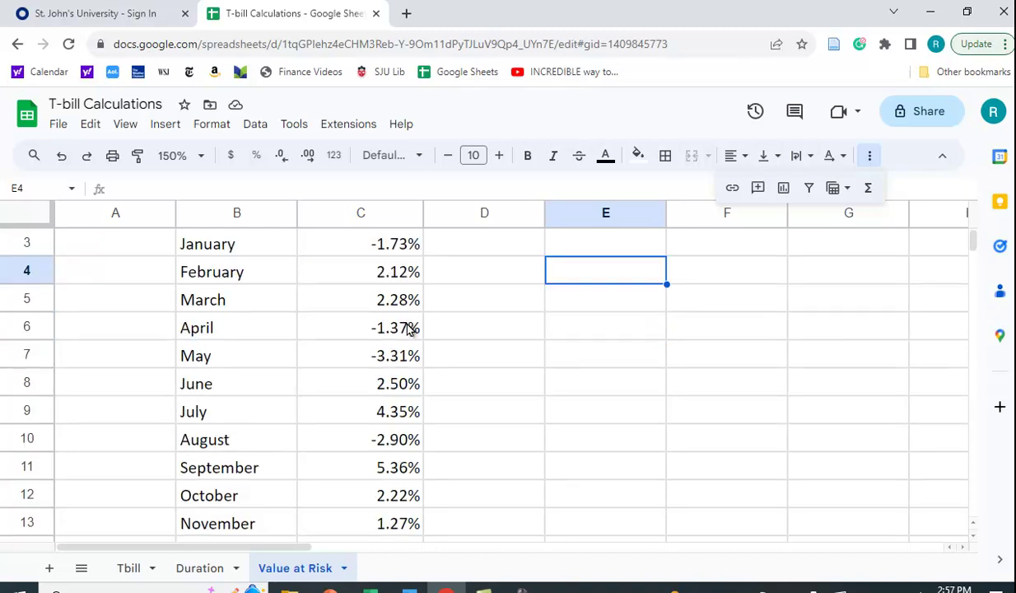
scroll(405, 345, "up", 1)
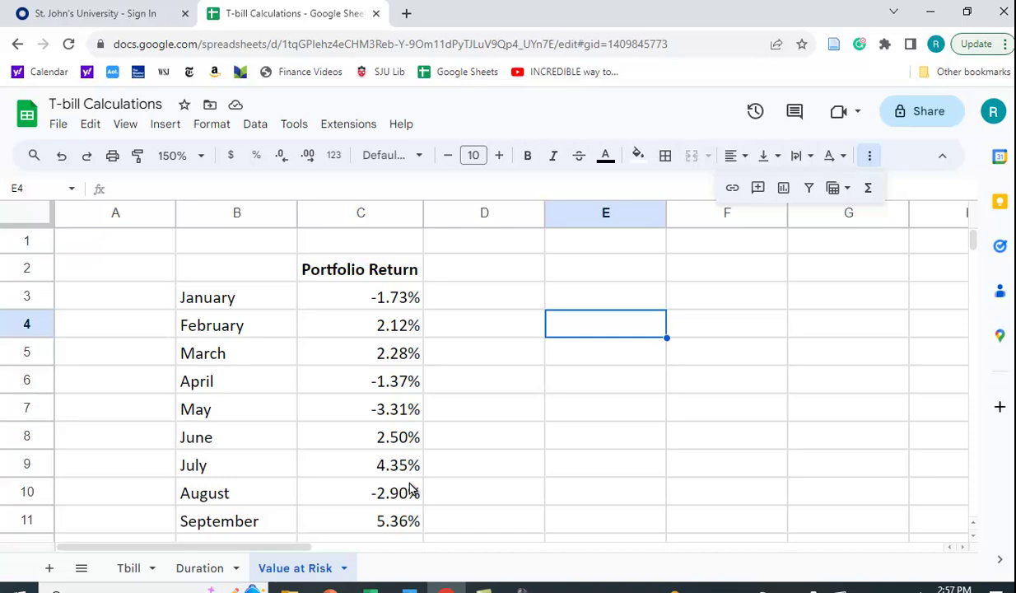
scroll(414, 501, "down", 2)
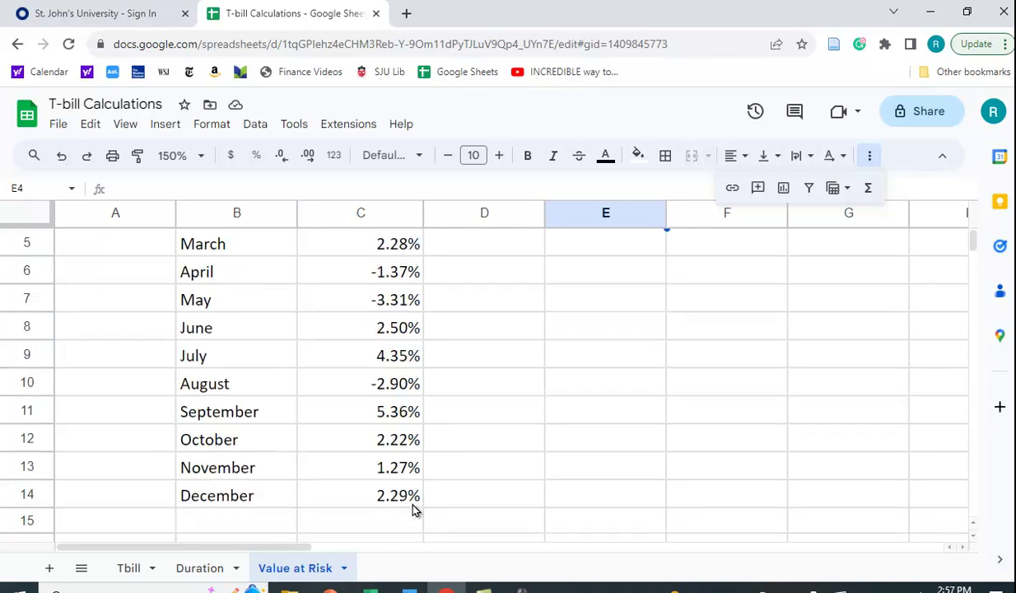
scroll(414, 505, "down", 1)
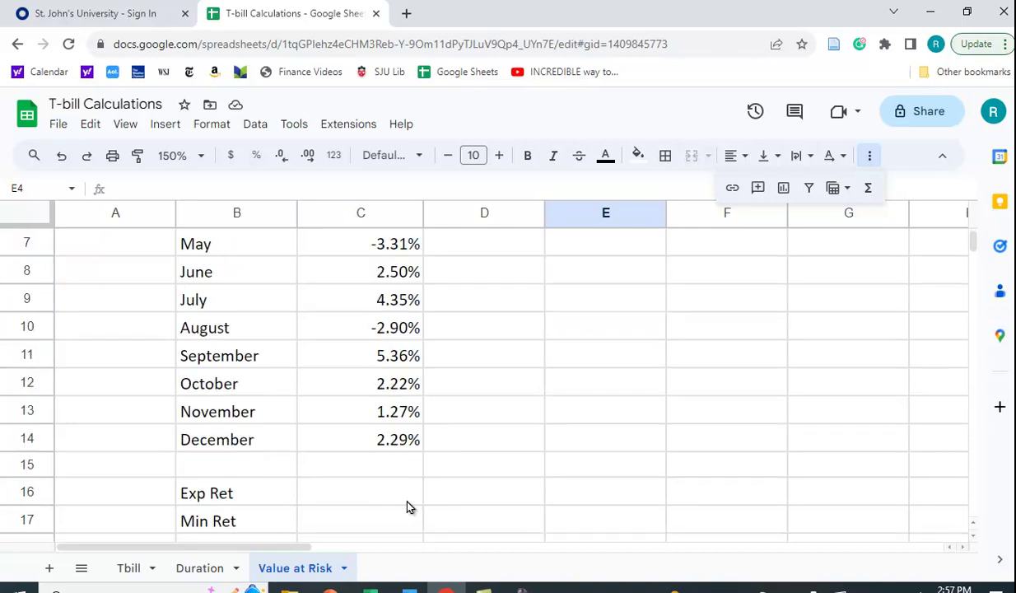
left_click(367, 498)
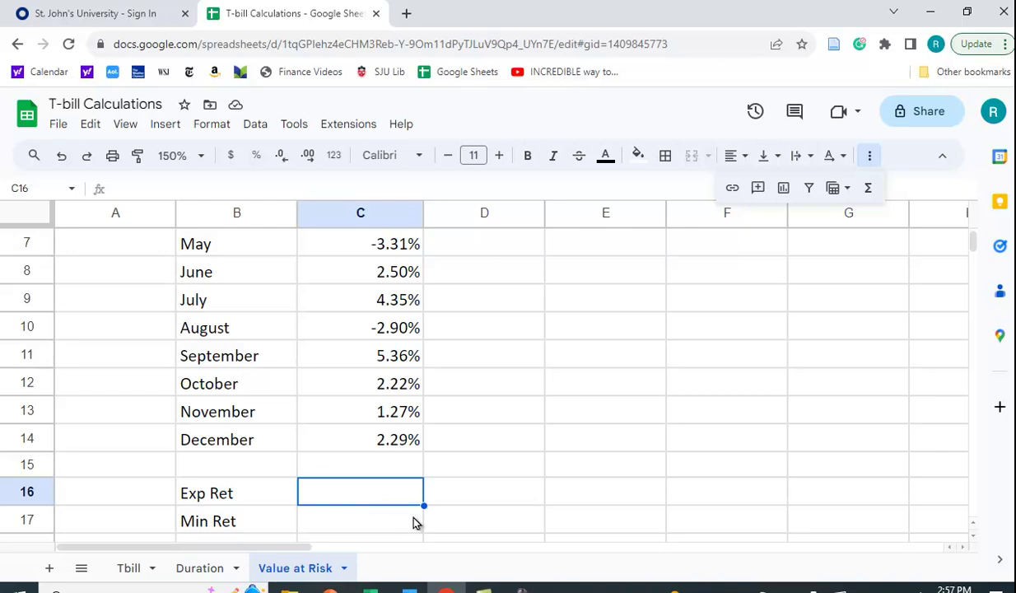
type("=")
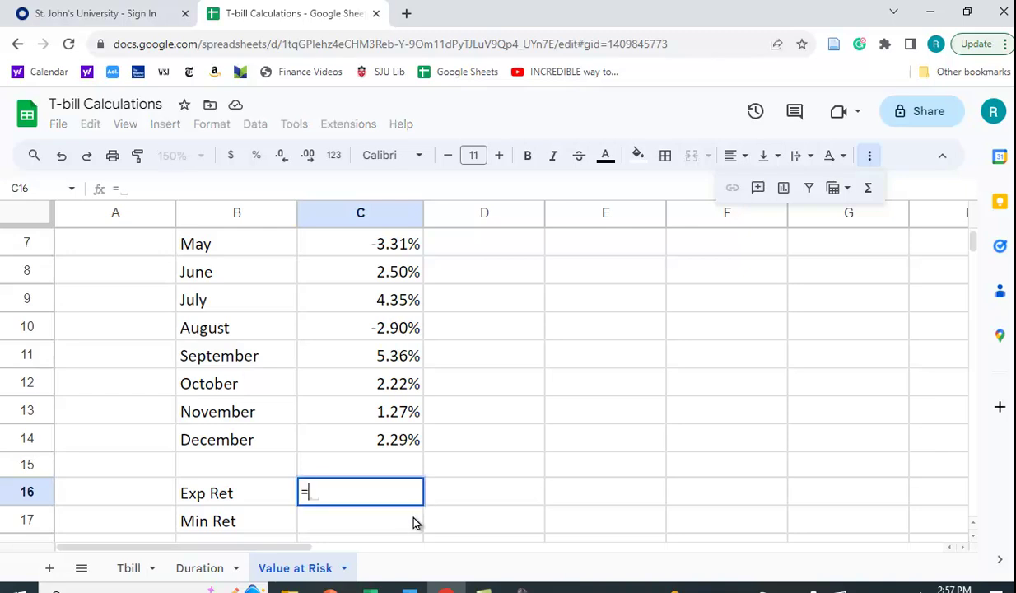
type("average(")
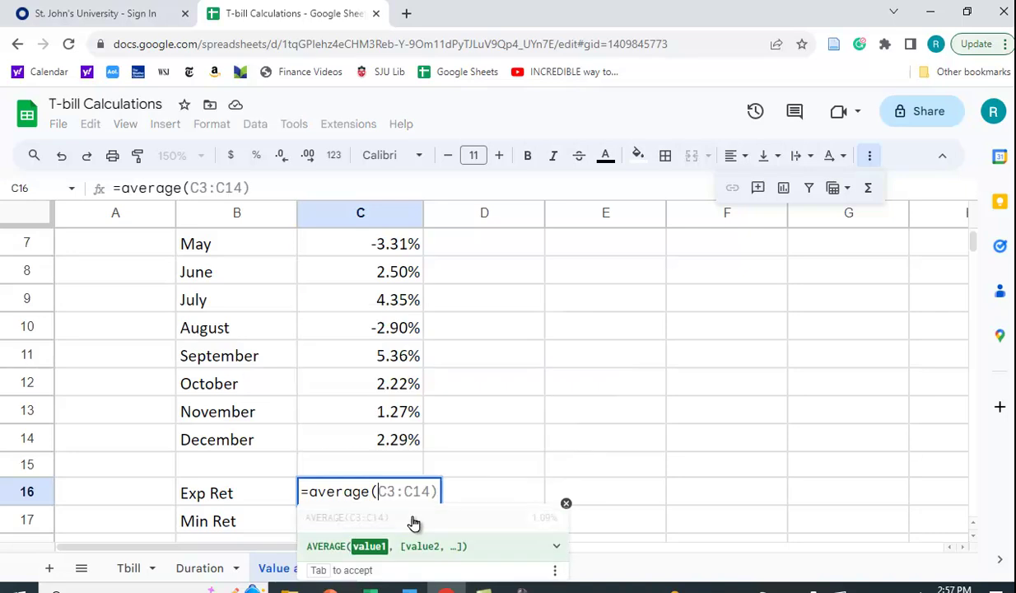
scroll(422, 396, "up", 3)
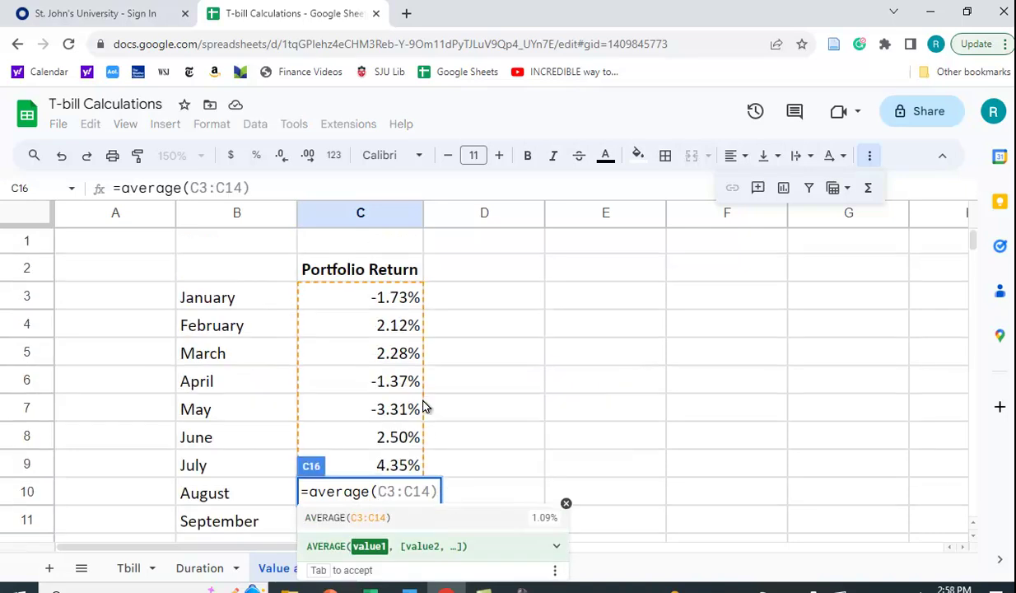
left_click_drag(404, 300, 380, 500)
type(")")
key("Return")
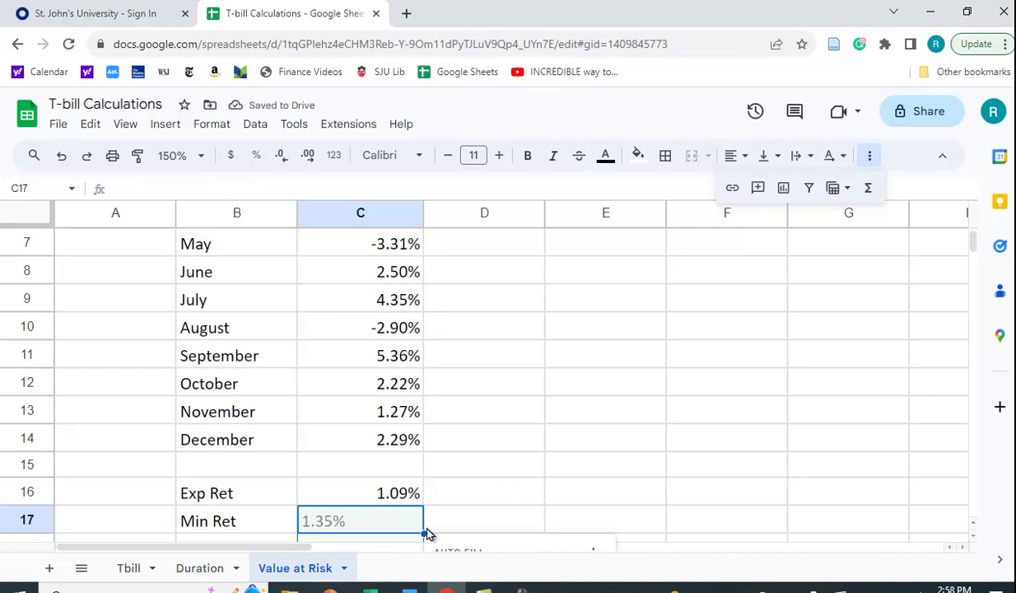
Examine the monthly portfolio returns from January to December to identify the lowest one.
left_click(521, 492)
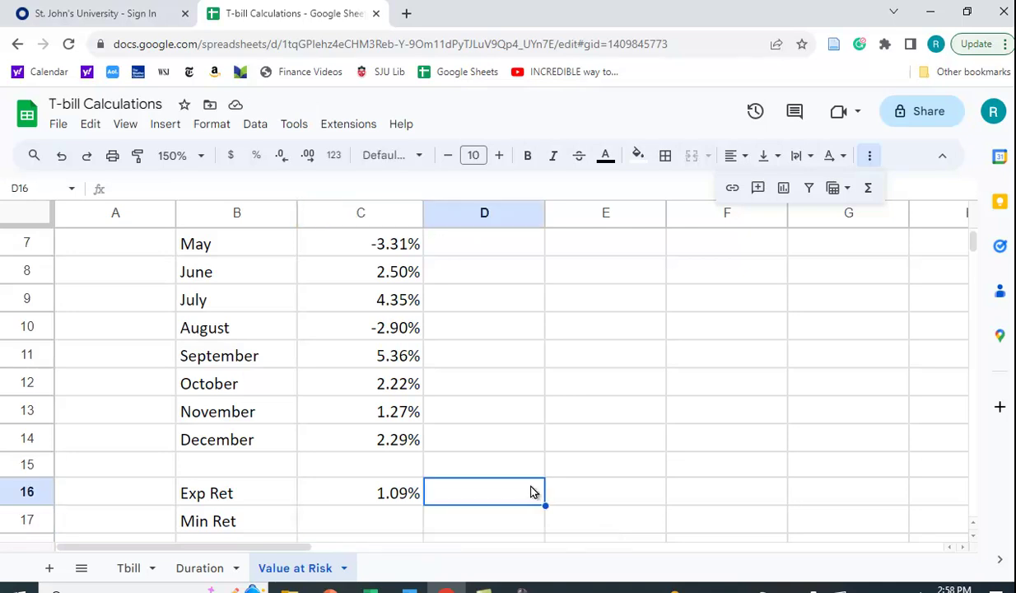
scroll(531, 489, "up", 3)
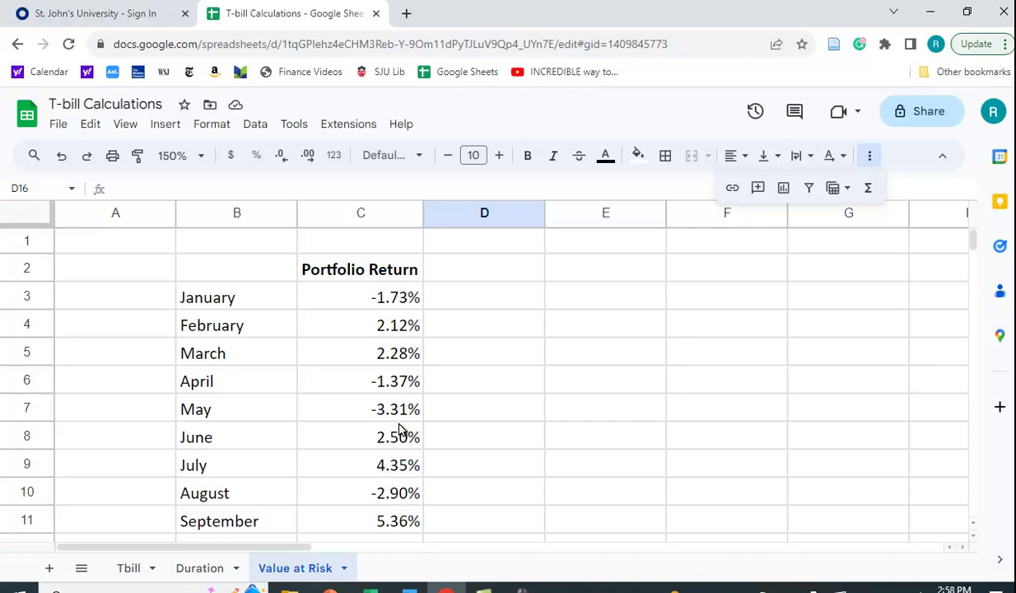
scroll(398, 545, "down", 2)
scroll(400, 545, "up", 1)
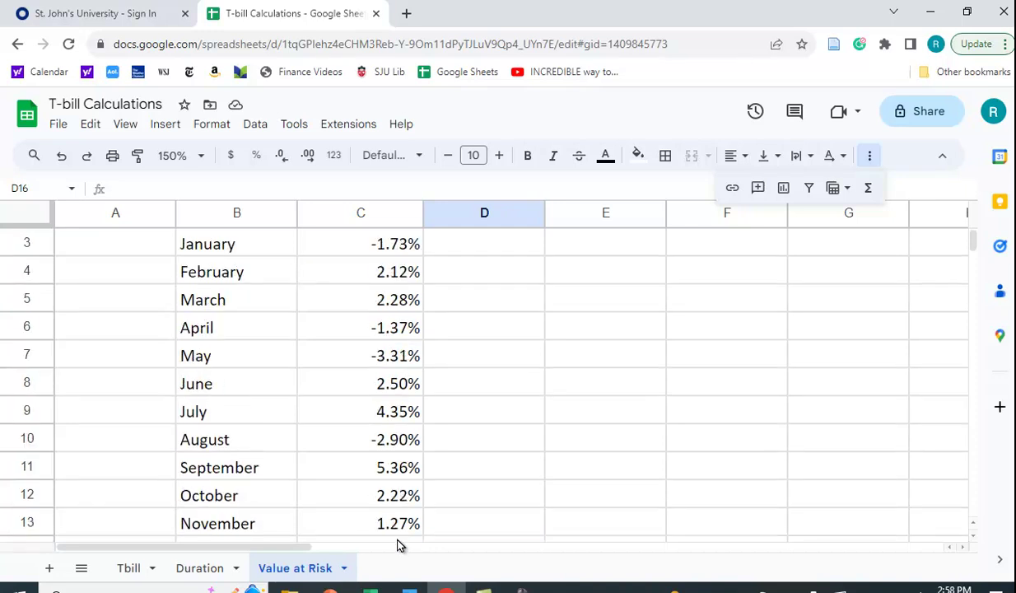
left_click(239, 362)
left_click(401, 368)
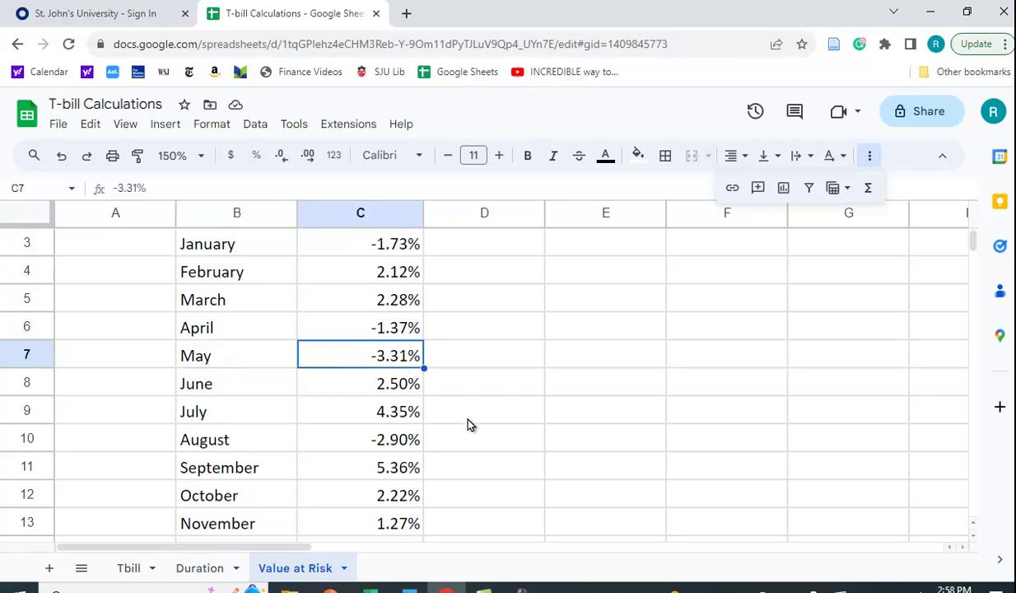
scroll(467, 424, "up", 1)
scroll(481, 441, "down", 3)
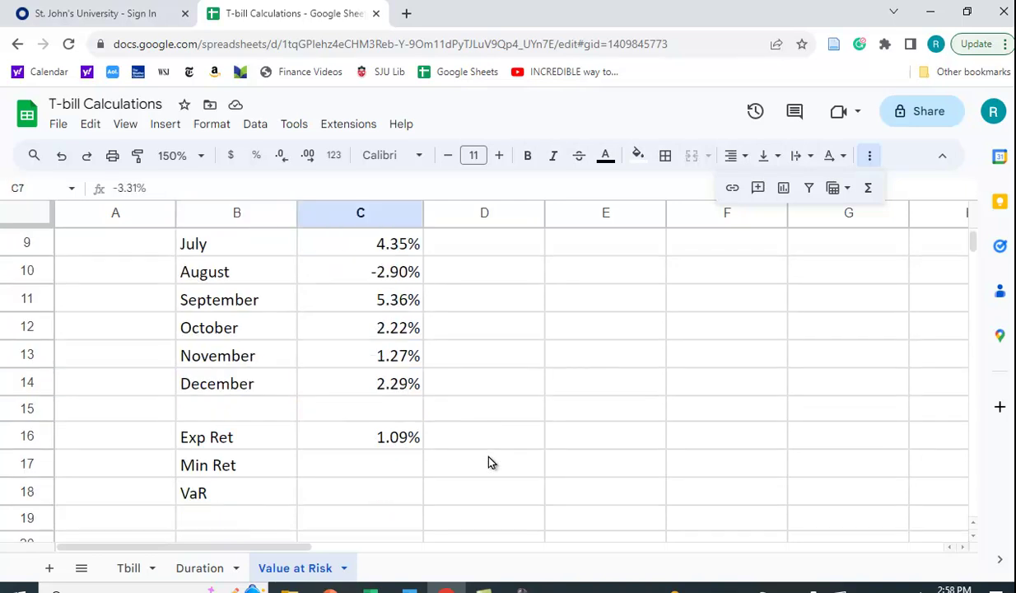
Calculate the minimum return in C17 with =min(C3:C14).
left_click(386, 475)
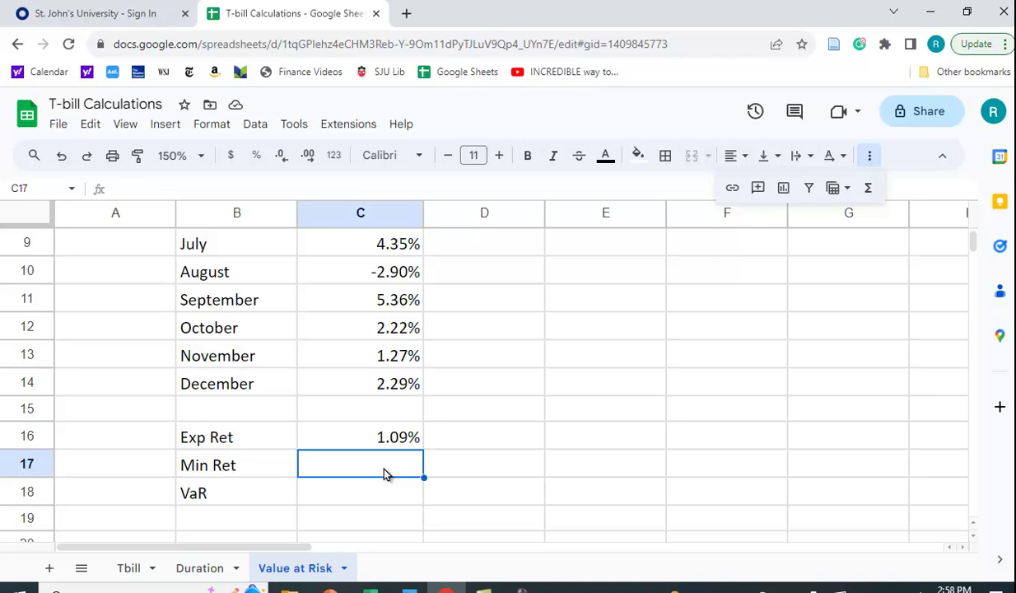
type("=min")
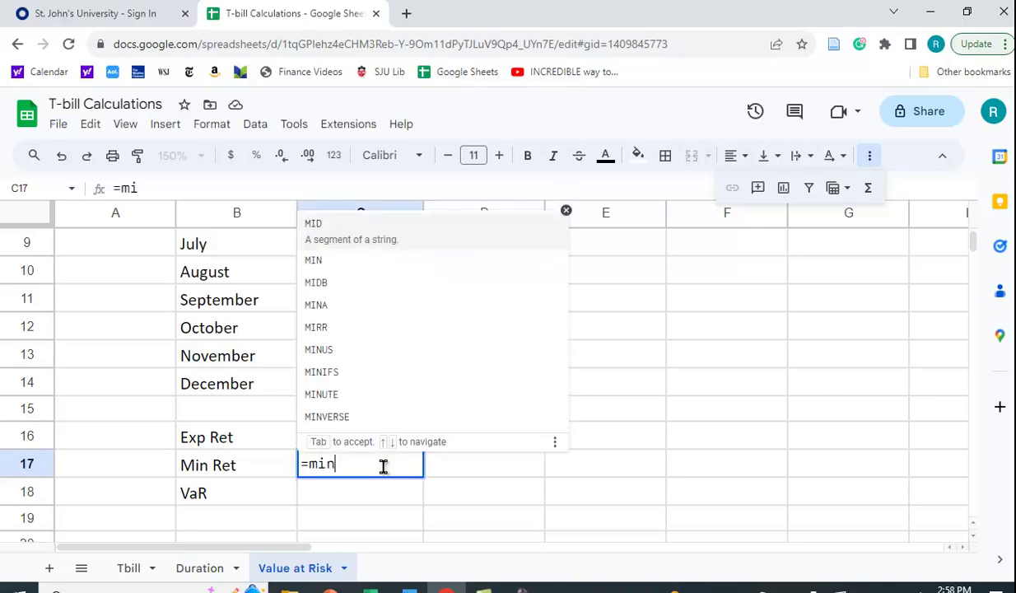
type("(")
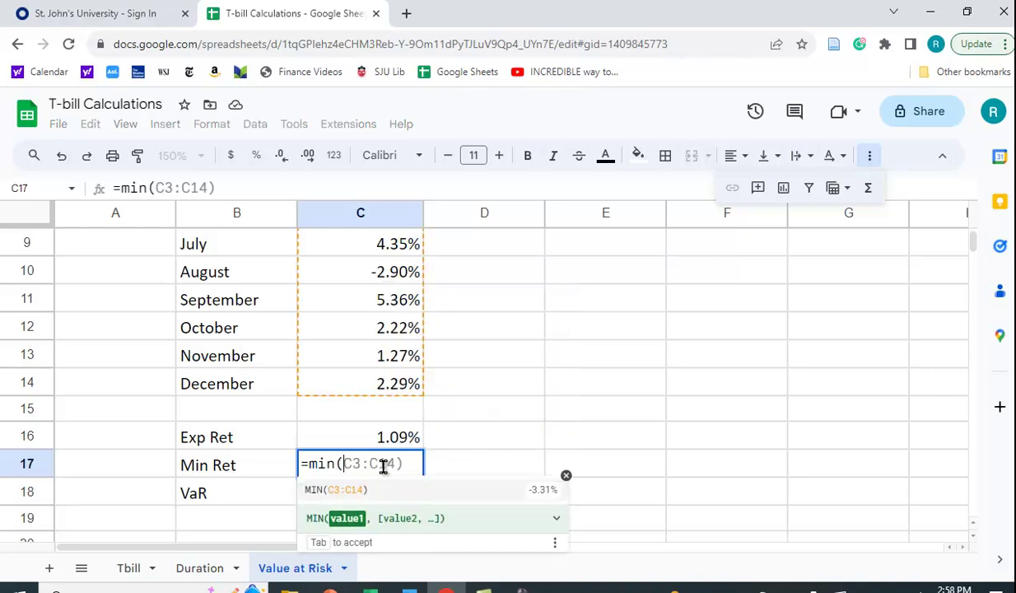
scroll(416, 366, "up", 2)
left_click_drag(379, 299, 373, 392)
type(")")
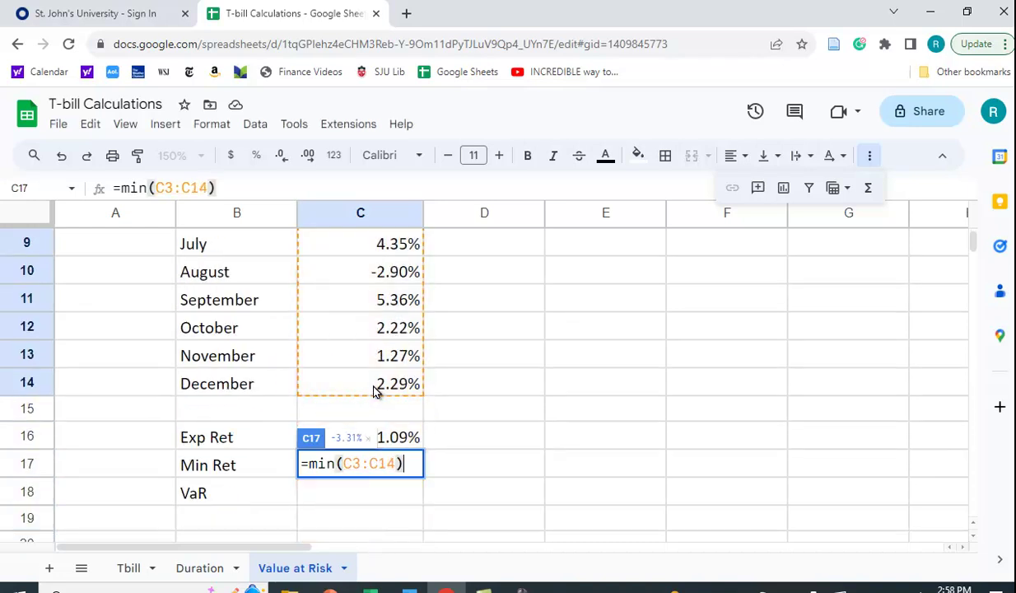
key("Return")
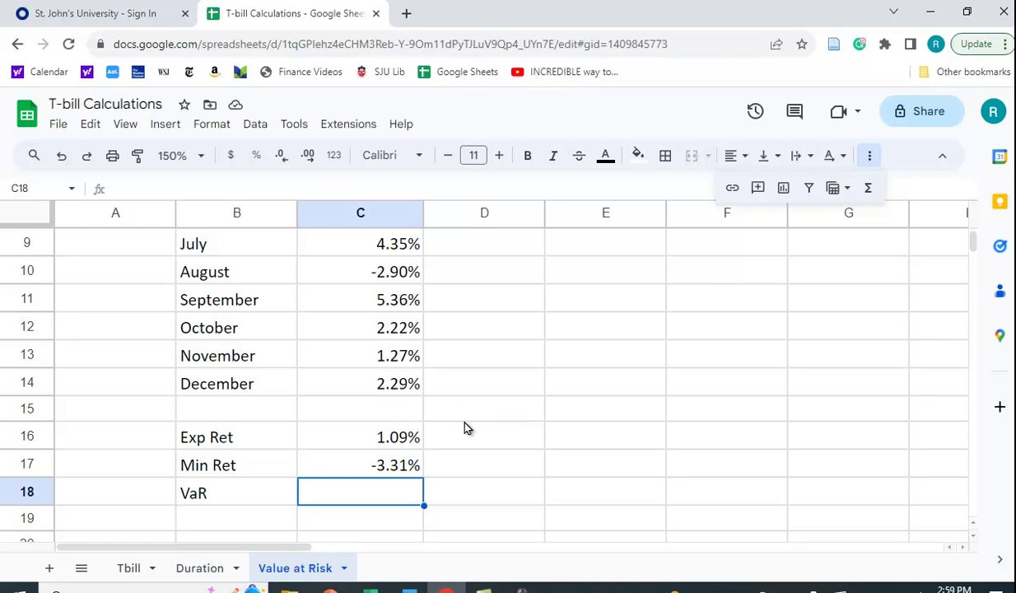
Calculate the VaR in C18 at the 5% level with =PERCENTILE.INC(C3:C14,.05).
type("=per")
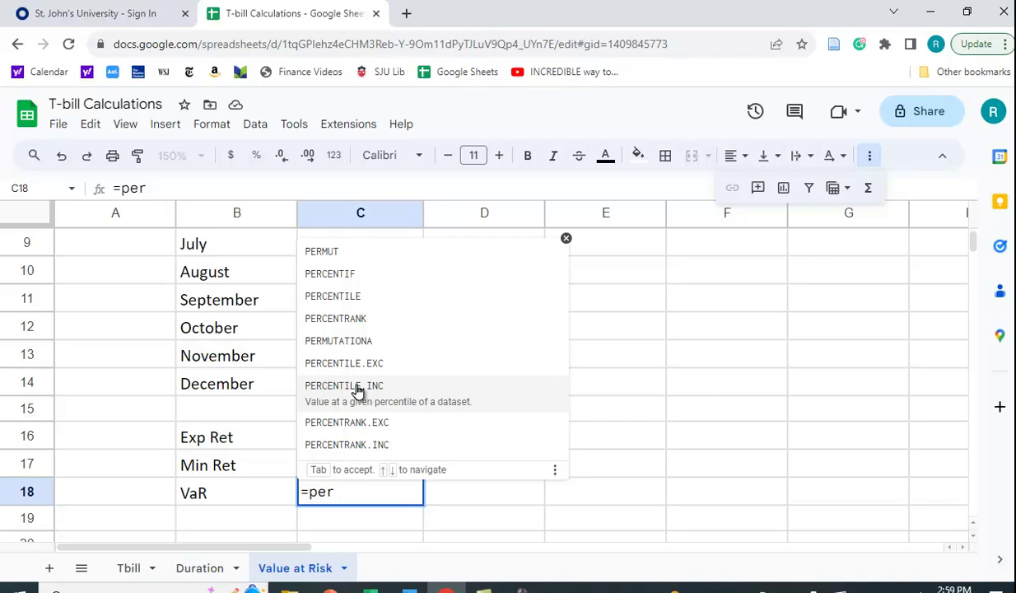
left_click(356, 394)
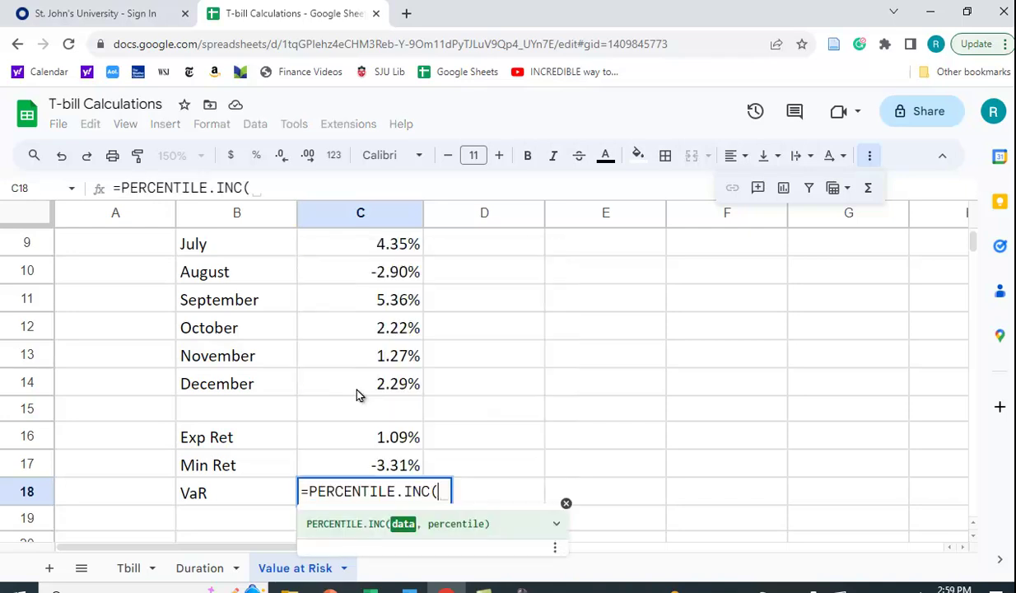
scroll(495, 410, "up", 3)
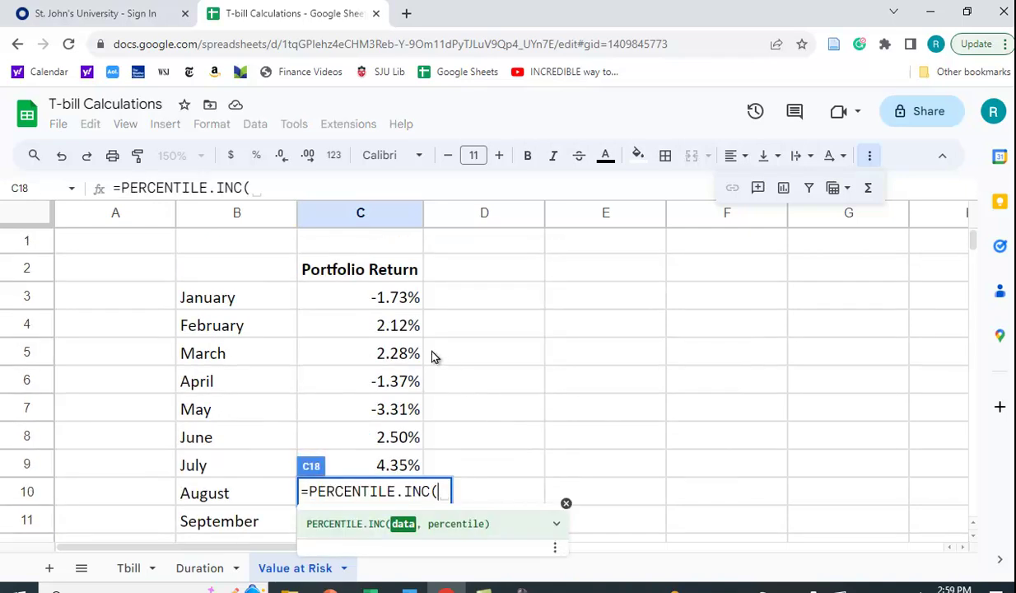
left_click_drag(392, 298, 374, 334)
type(")")
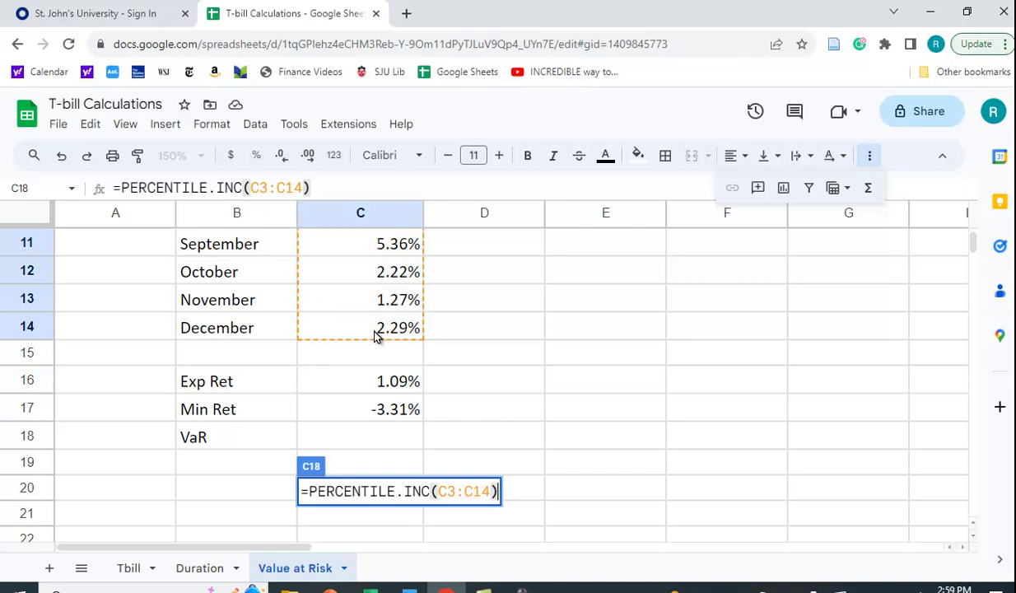
key("BackSpace")
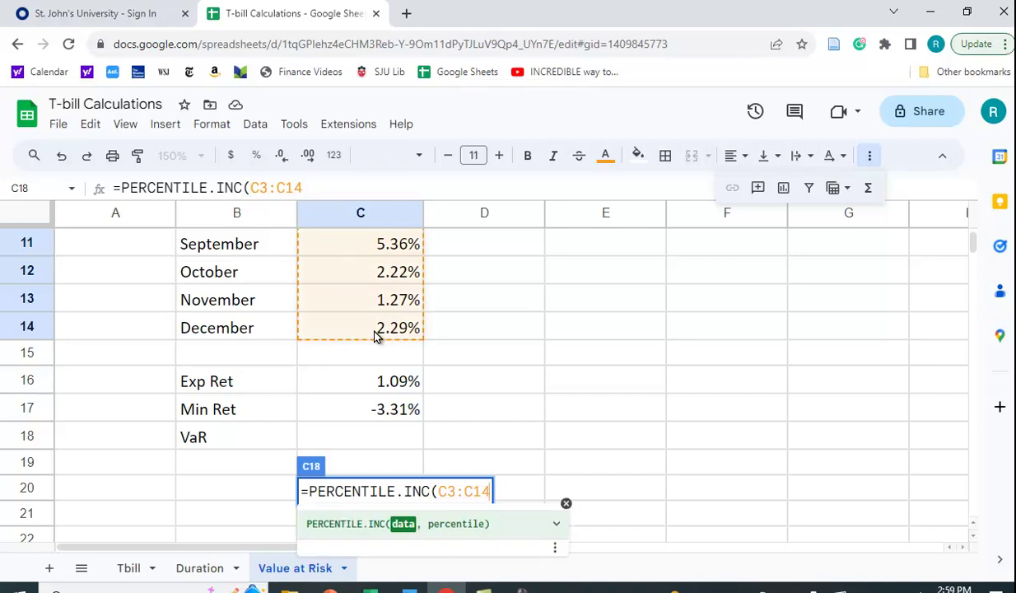
type(",")
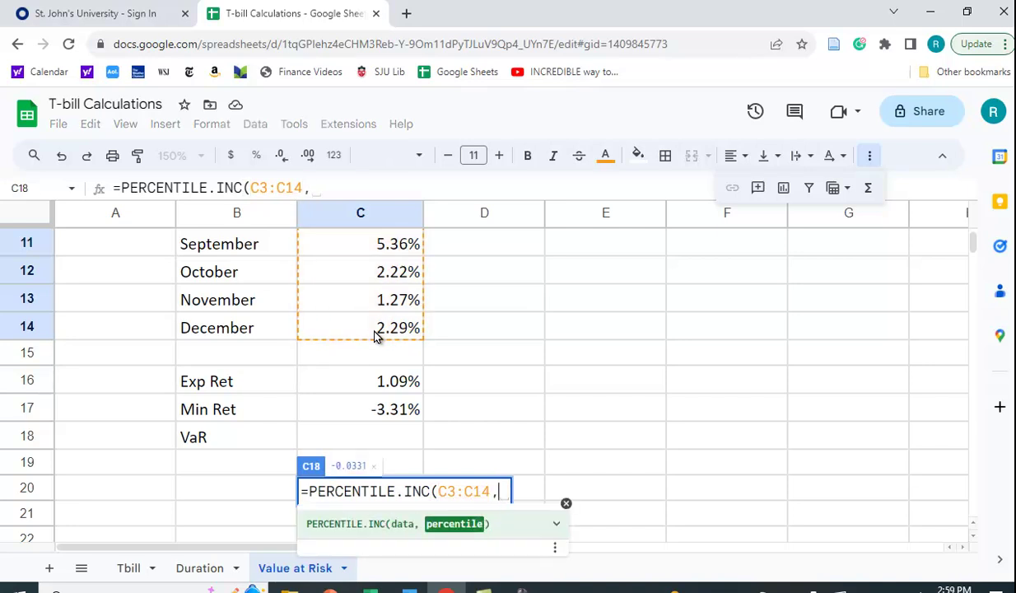
type(".")
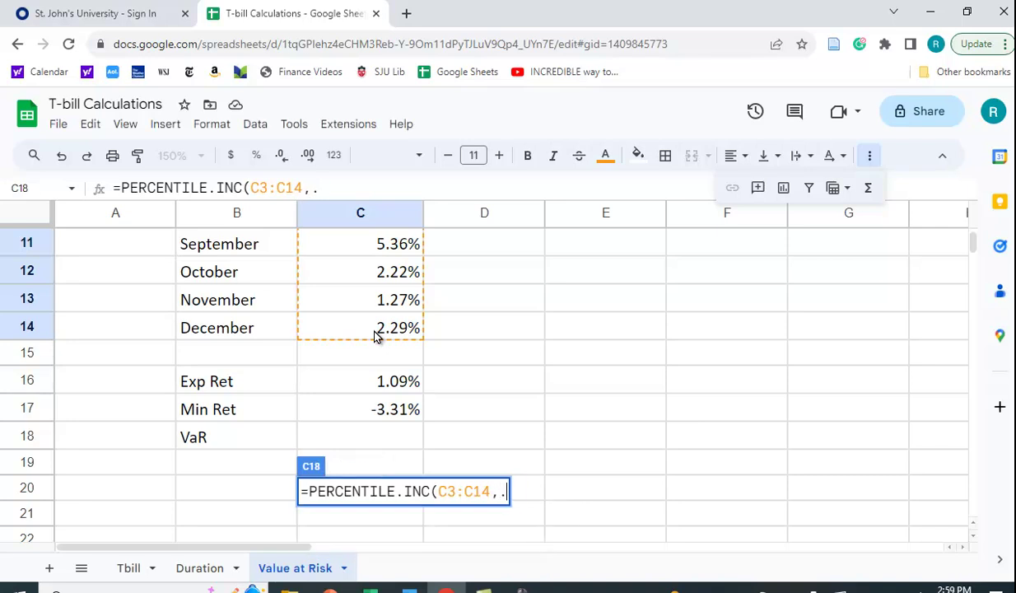
type("05")
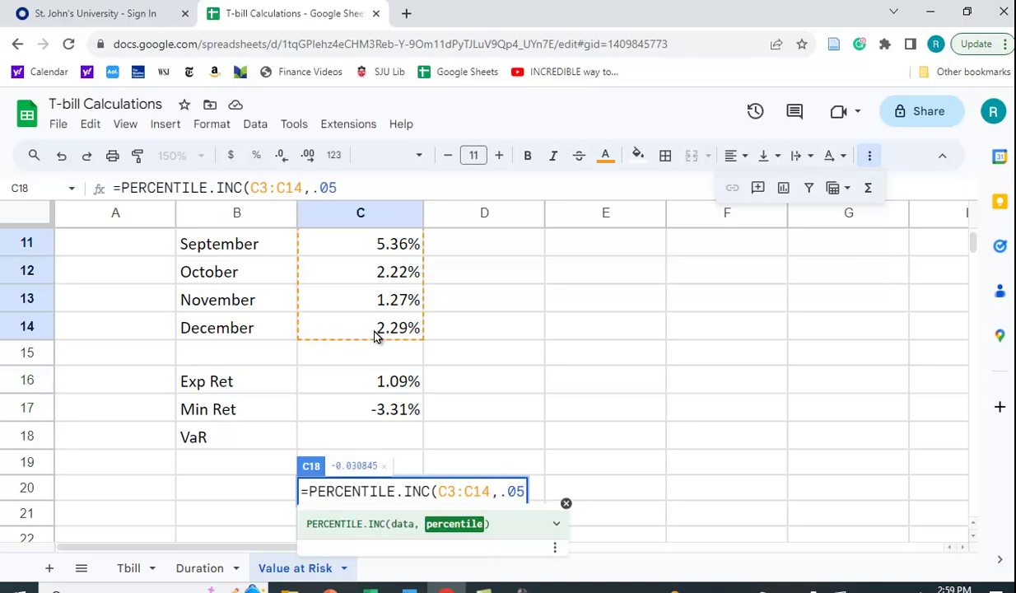
type(")")
key("Return")
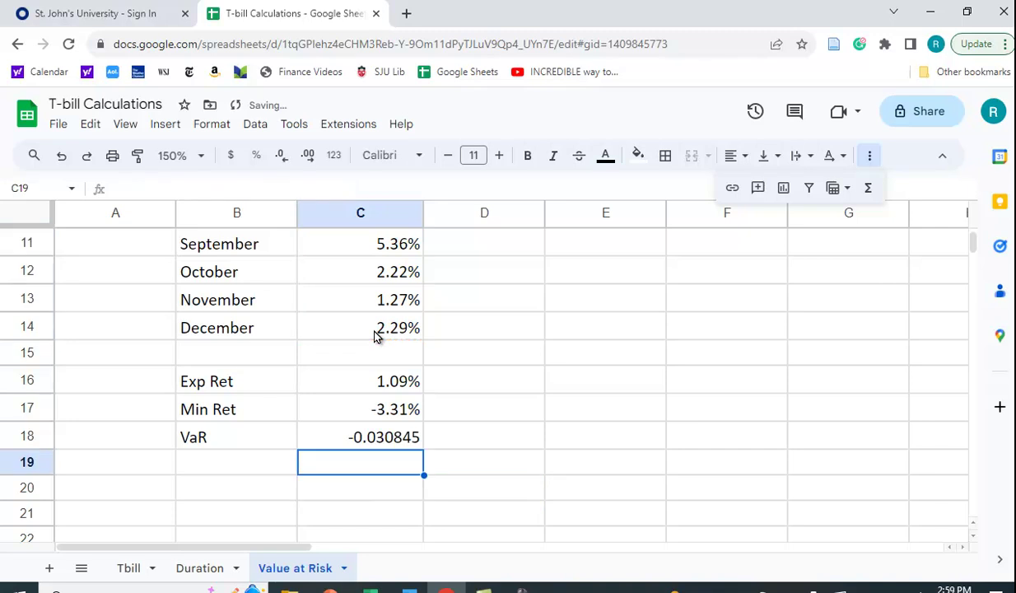
Format the VaR value in C18 as a percentage and compare it with the monthly returns.
left_click(367, 431)
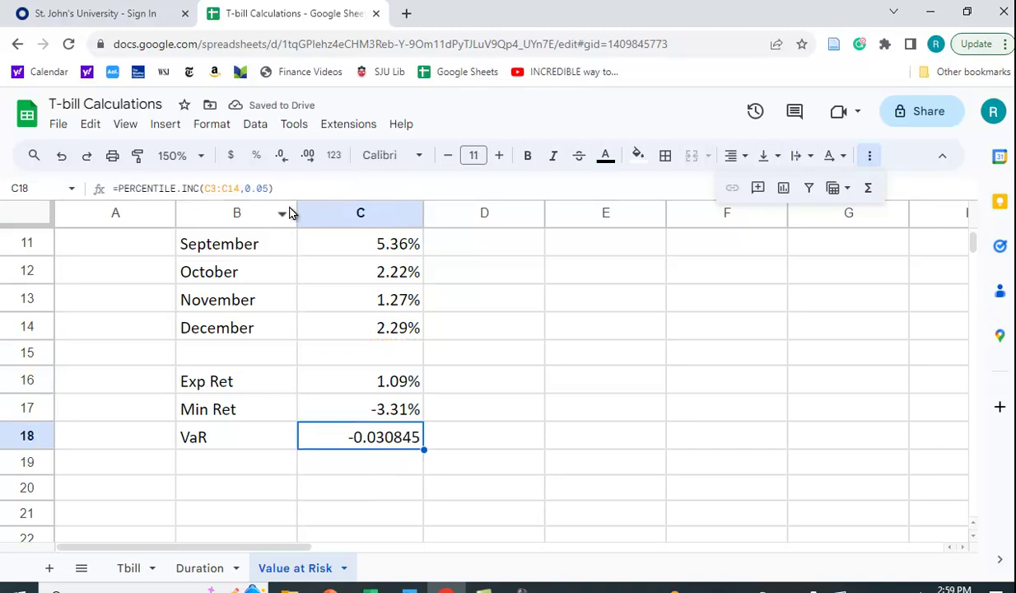
left_click(256, 155)
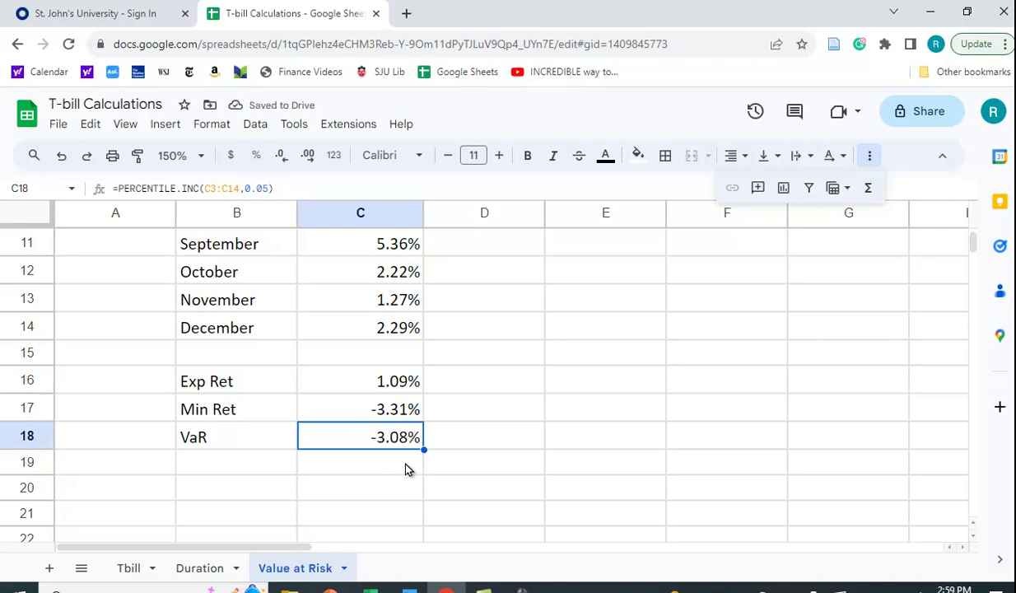
scroll(425, 356, "up", 3)
scroll(420, 330, "down", 1)
scroll(416, 307, "down", 2)
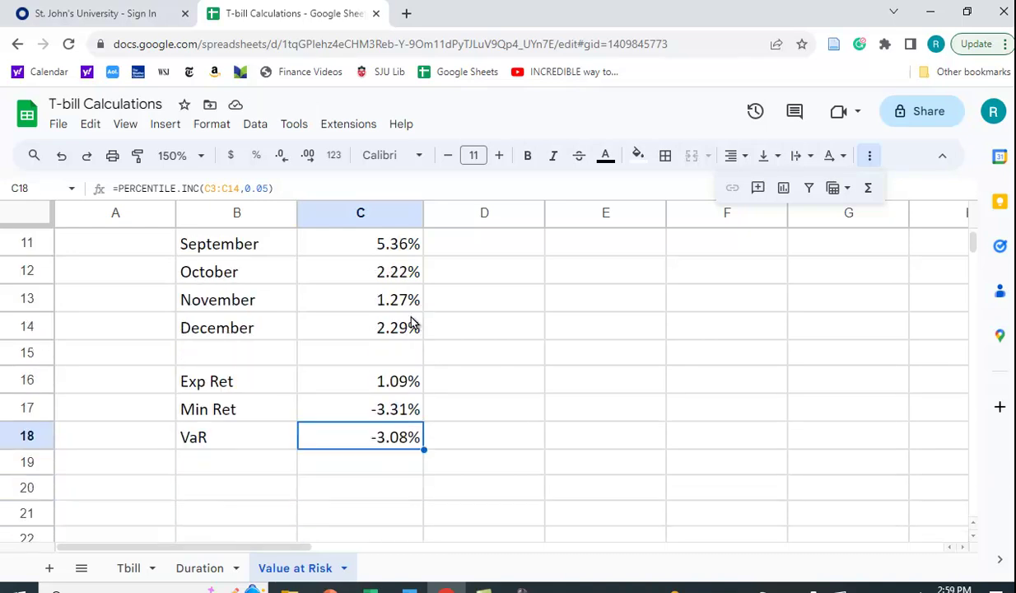
Begin a percentile formula in C19 with =per for a second VaR calculation.
left_click(381, 470)
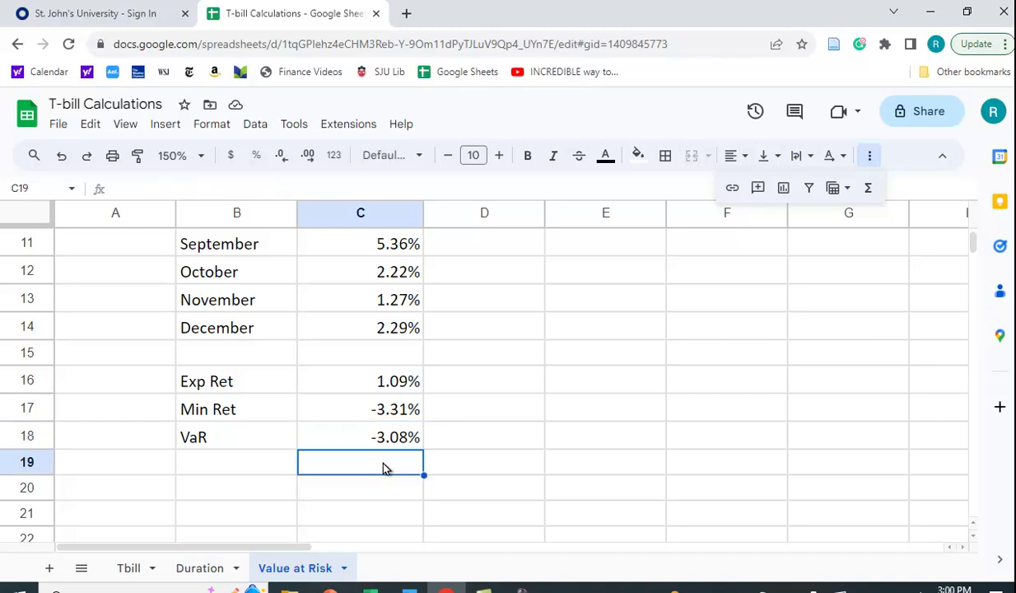
type("=per")
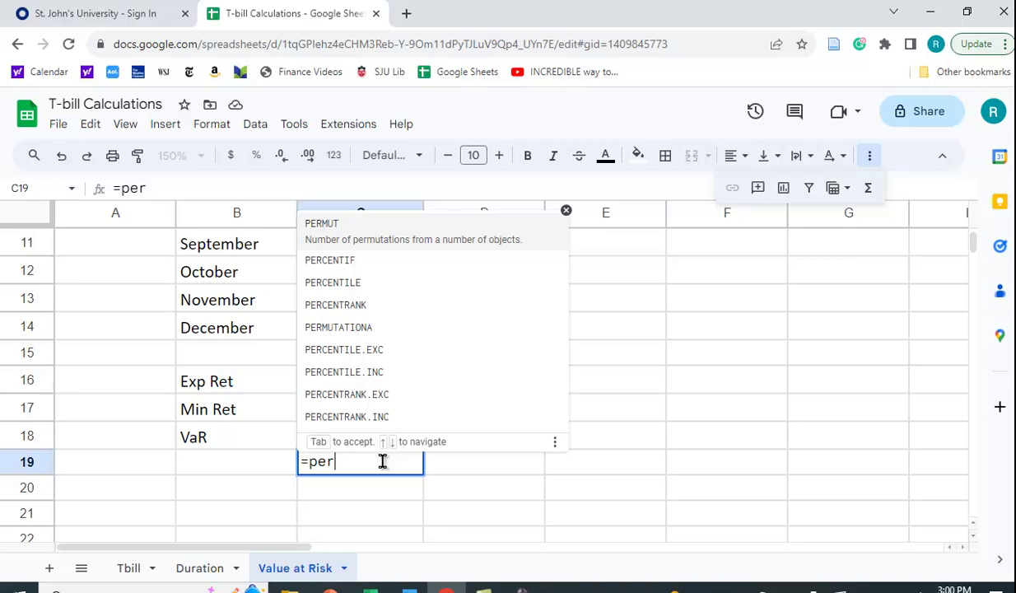
left_click(354, 405)
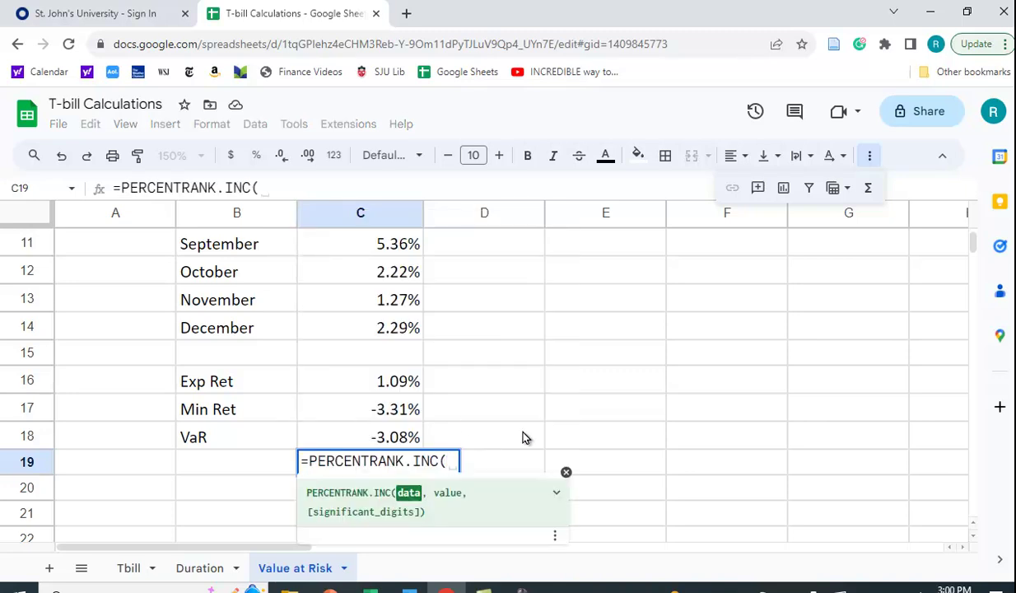
key("BackSpace")
key("BackSpace")
key("BackSpace")
key("BackSpace")
key("BackSpace")
key("BackSpace")
key("BackSpace")
key("BackSpace")
key("BackSpace")
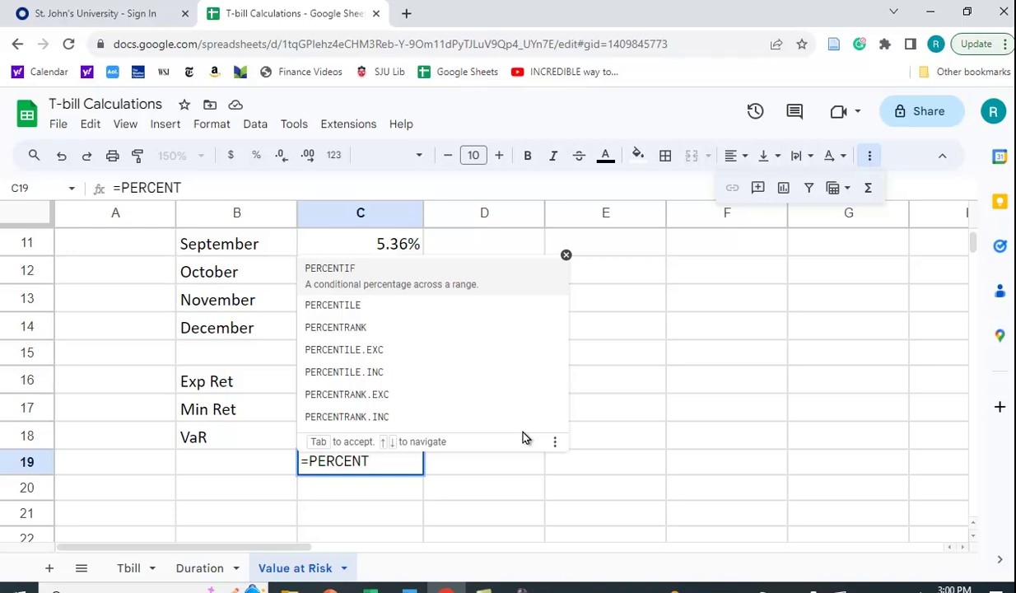
Complete the C19 formula as =PERCENTILE.INC(C3:C14,.01) for the VaR at the 1% level and format the result as a percentage.
left_click(363, 359)
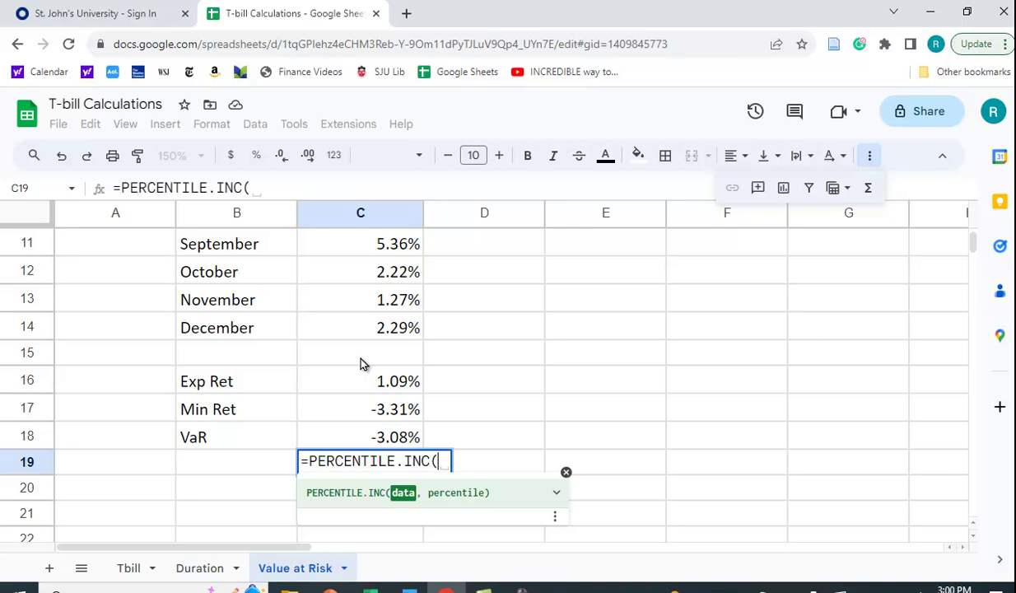
scroll(361, 359, "up", 4)
left_click_drag(378, 295, 369, 395)
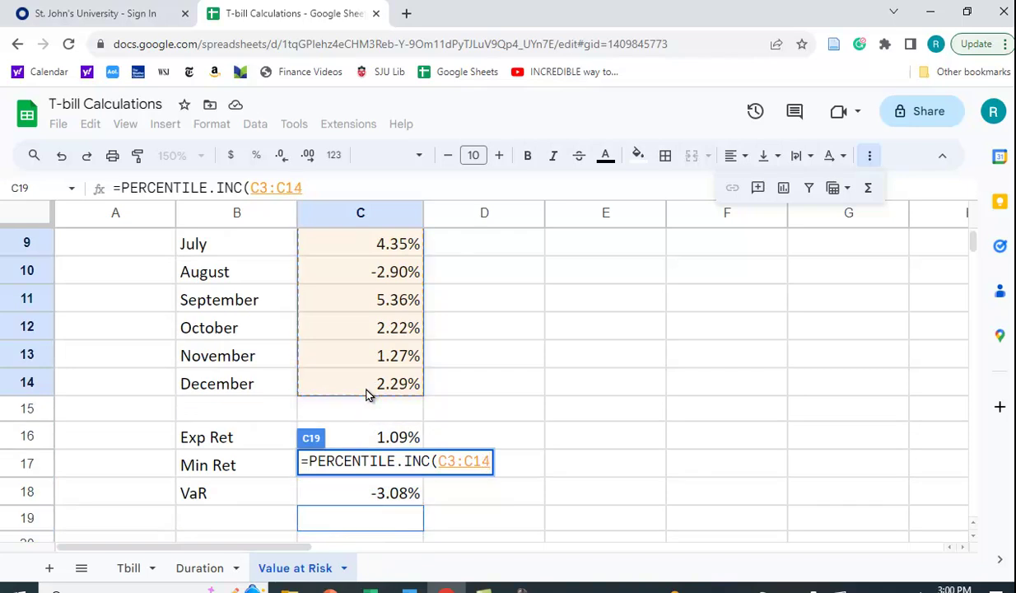
type(",")
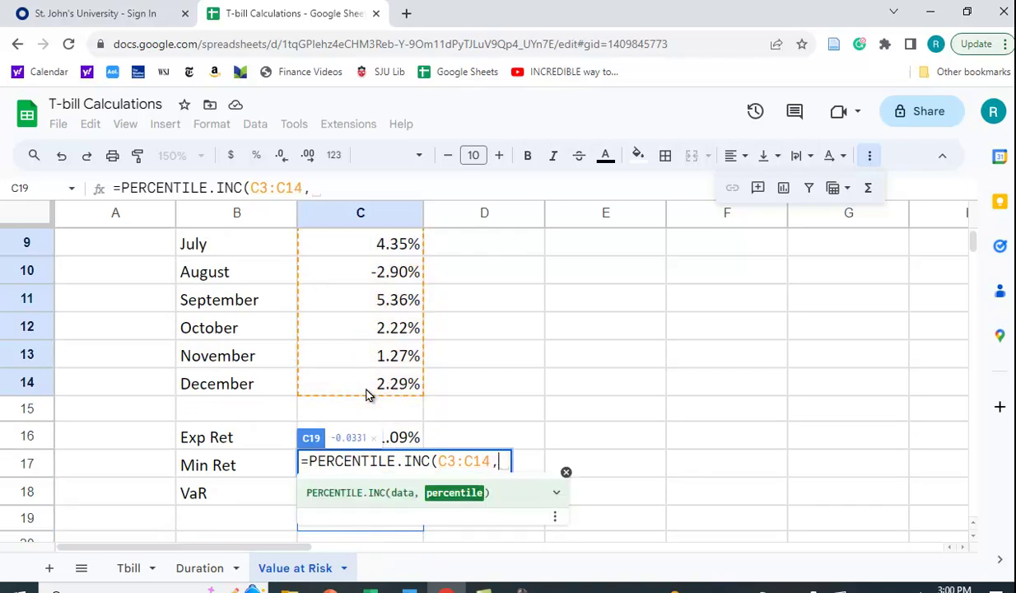
type(".01)")
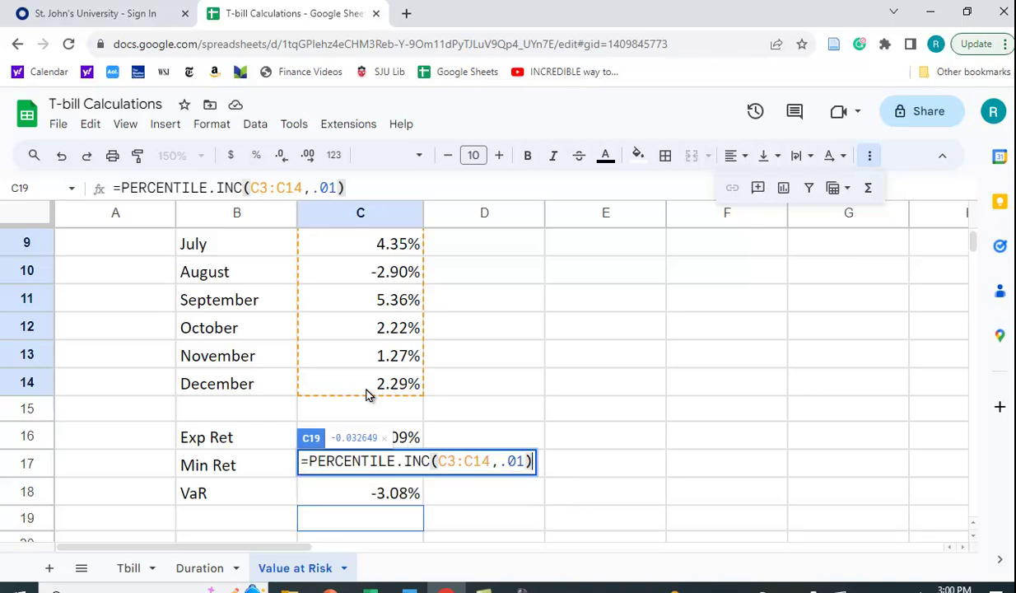
key("Return")
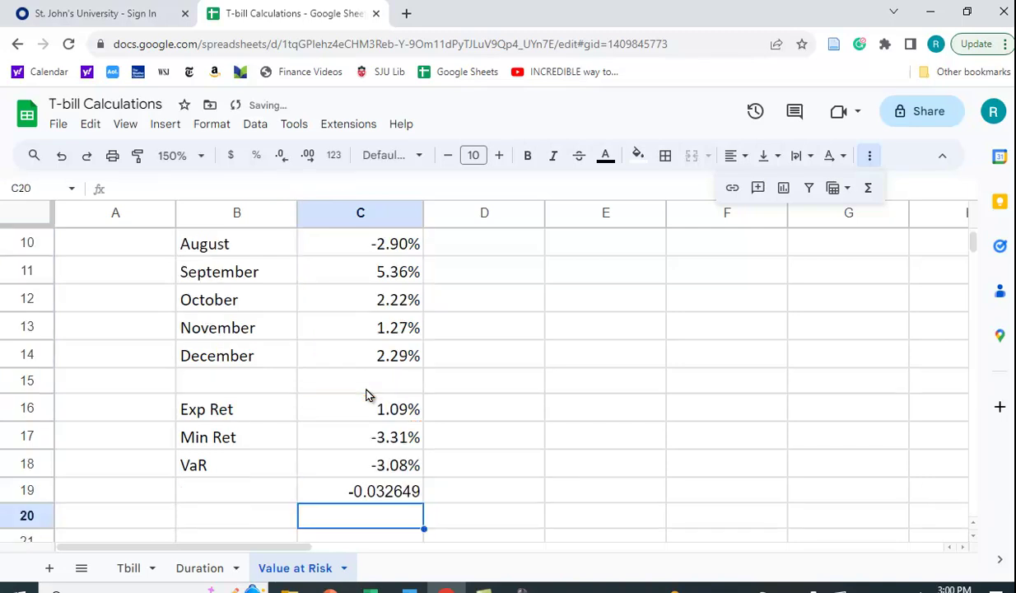
left_click(386, 490)
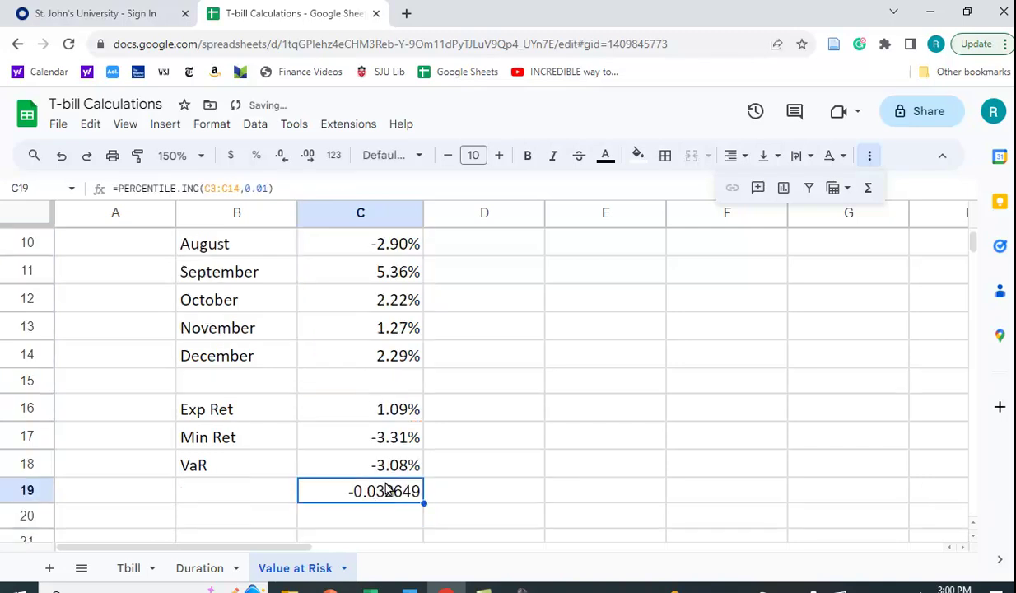
left_click(256, 158)
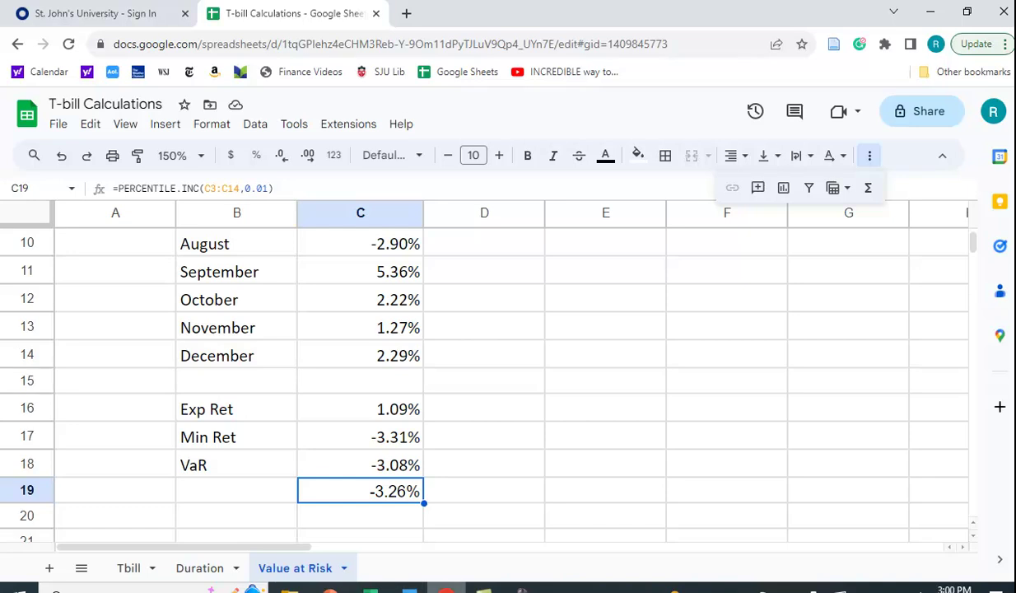
Switch to the PowerPoint slide show of Value at Risk.ppt to view the Variance – Covariance Method slide.
left_click(329, 589)
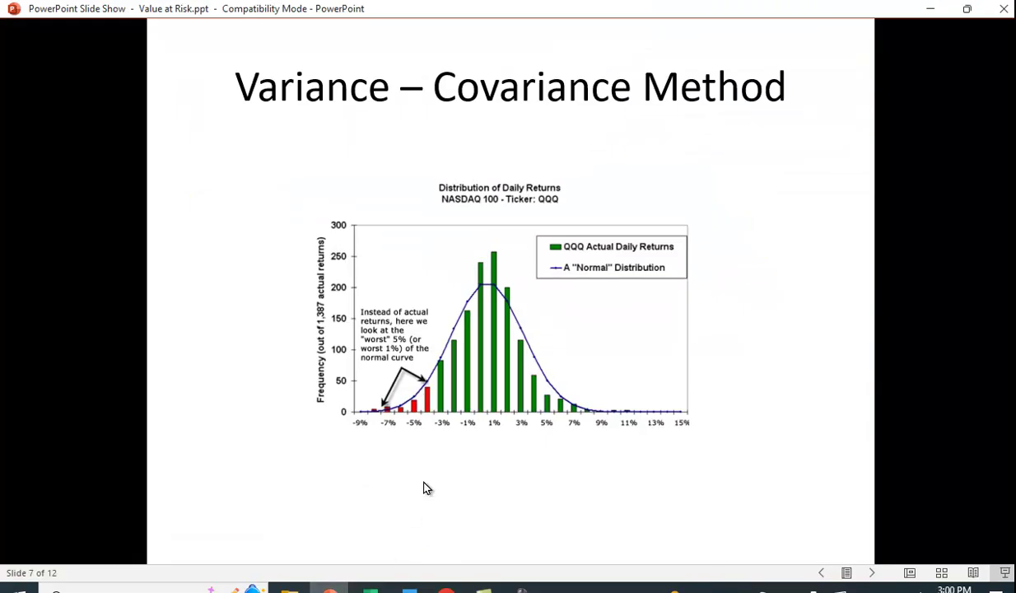